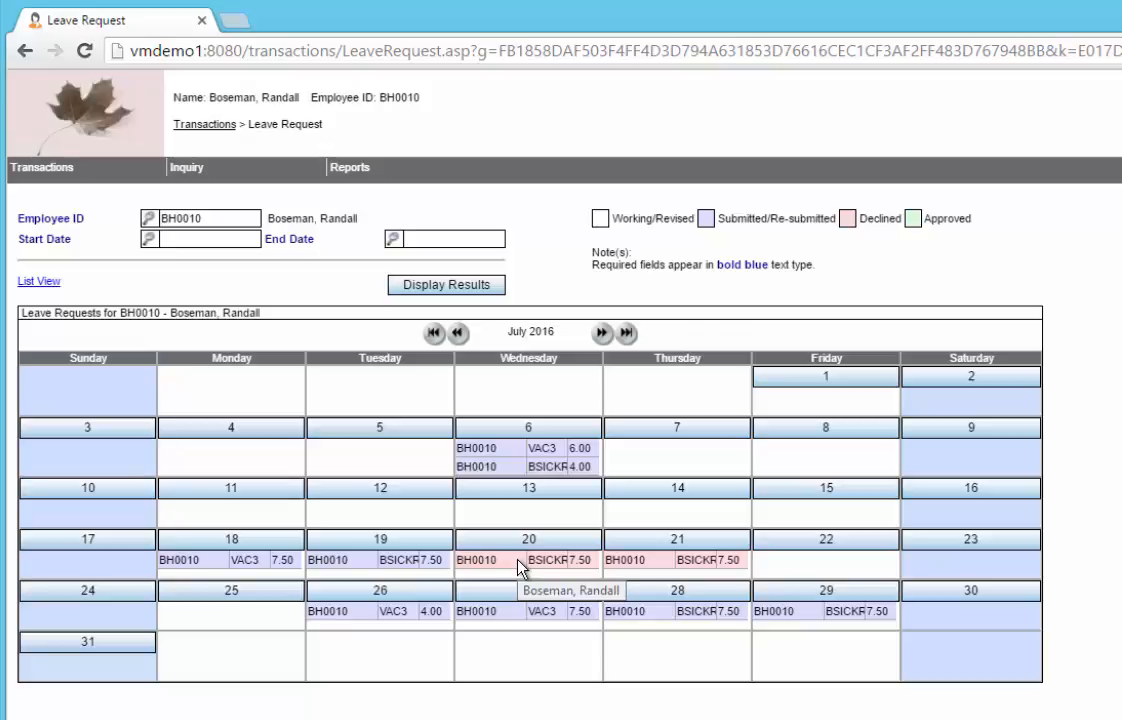
# Step: View the note and decline reason on the declined July 20 leave request, and close the request
pyautogui.click(480, 547)
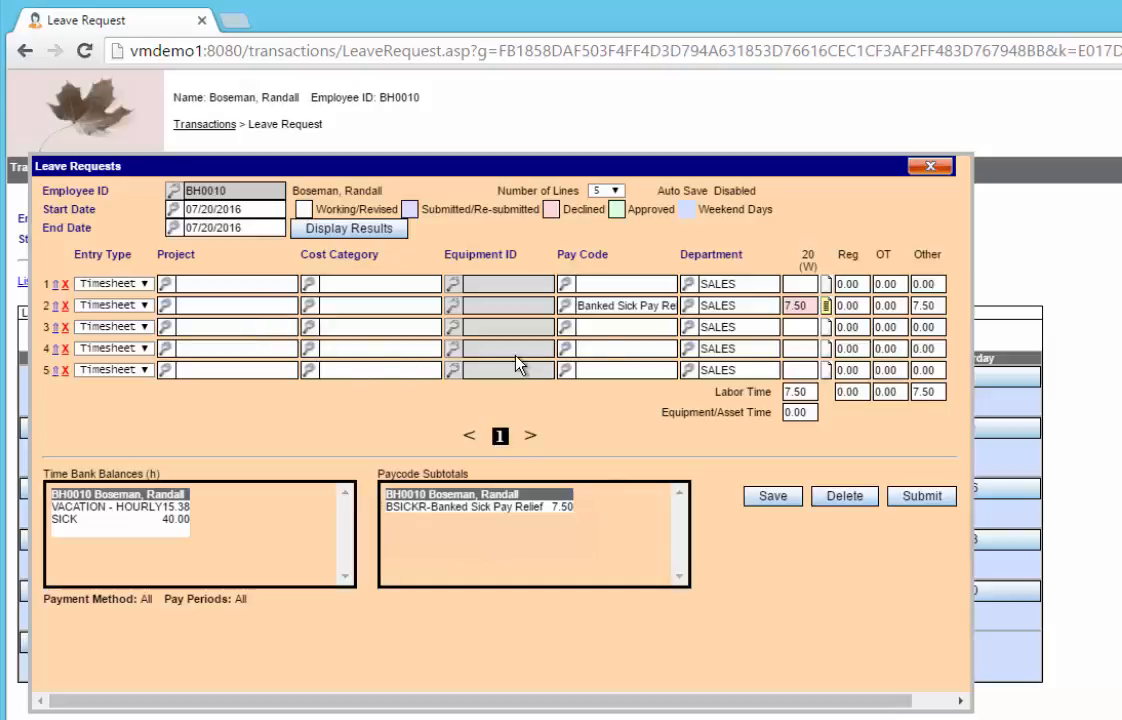
pyautogui.click(827, 309)
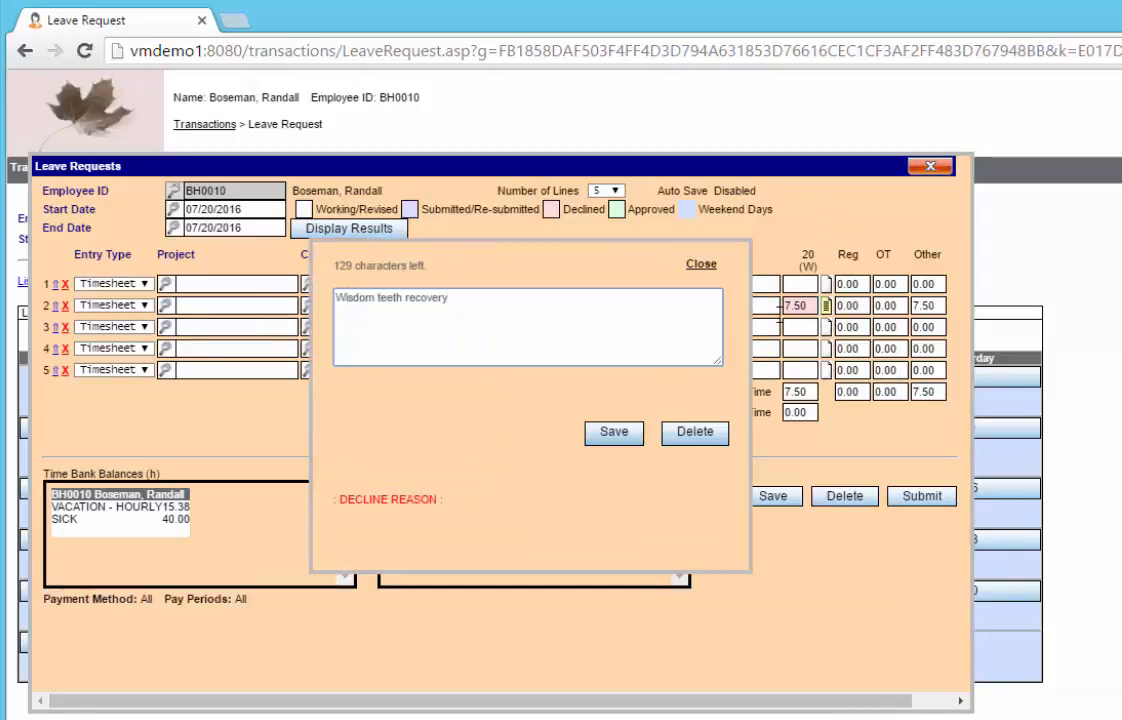
pyautogui.click(702, 265)
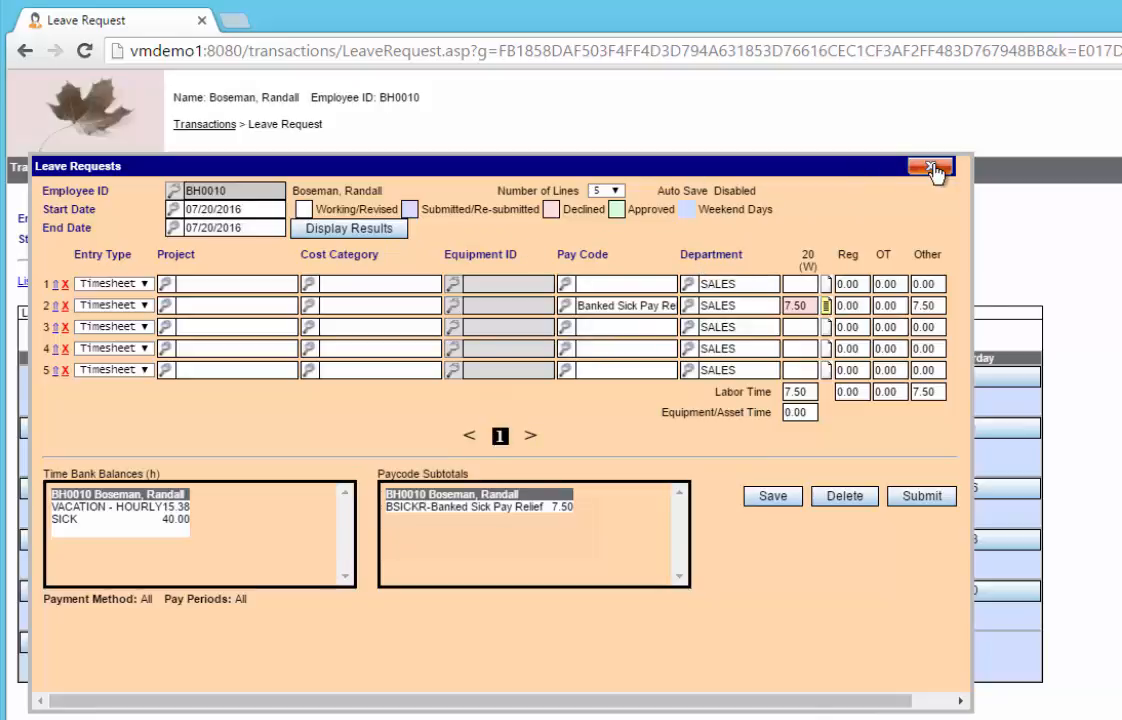
pyautogui.click(930, 166)
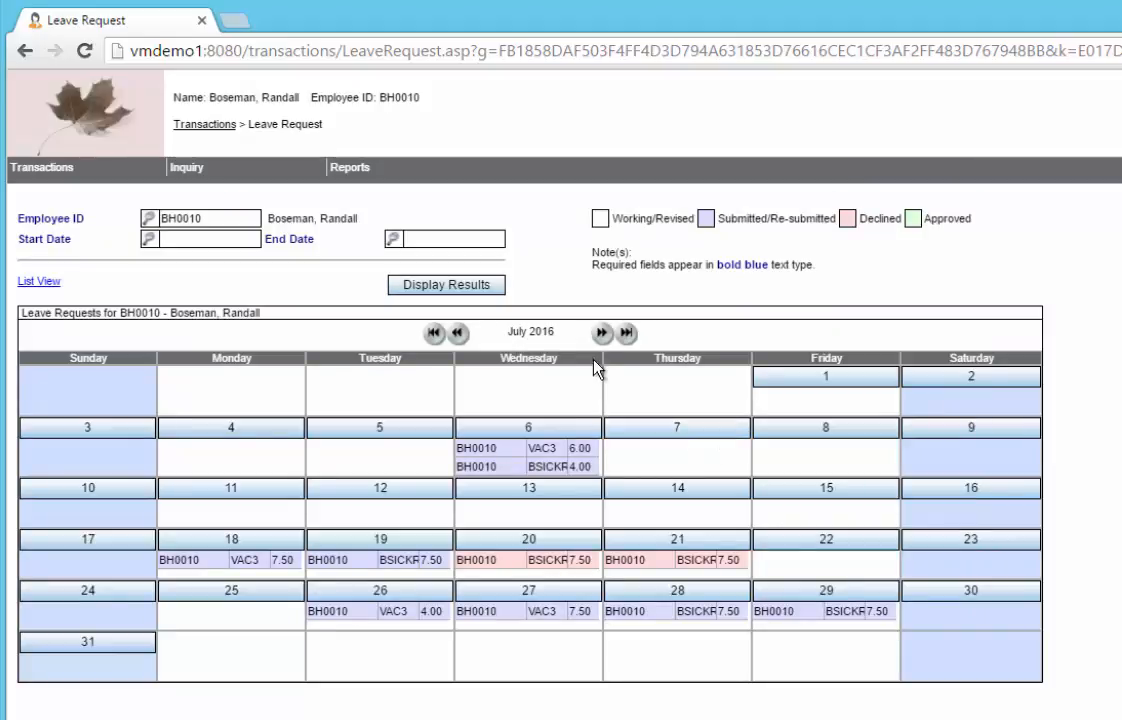
# Step: Open leave request entry for the period from 08/24/2016 to 08/26/2016
pyautogui.click(602, 334)
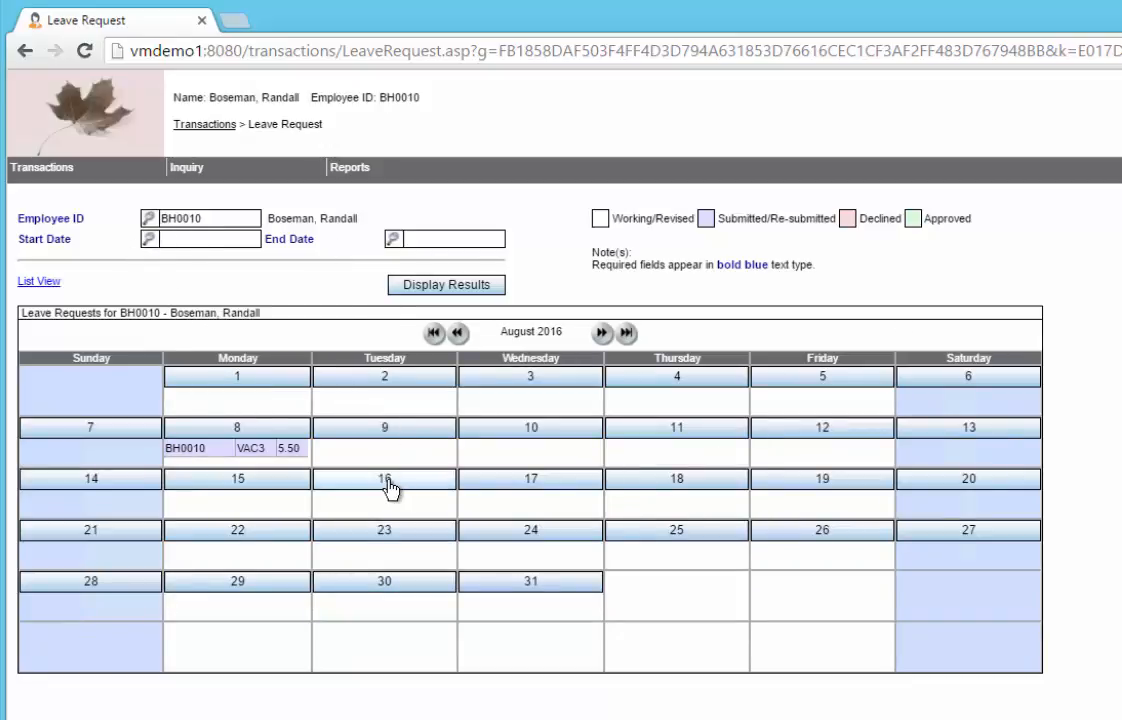
pyautogui.click(149, 240)
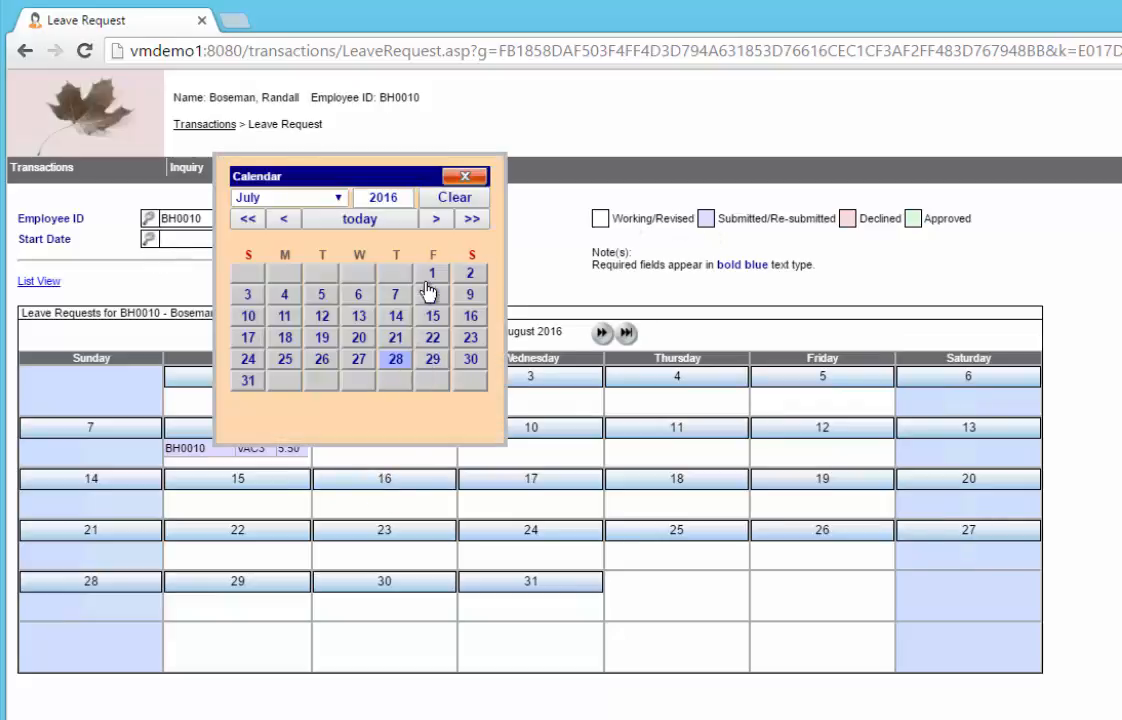
pyautogui.click(436, 219)
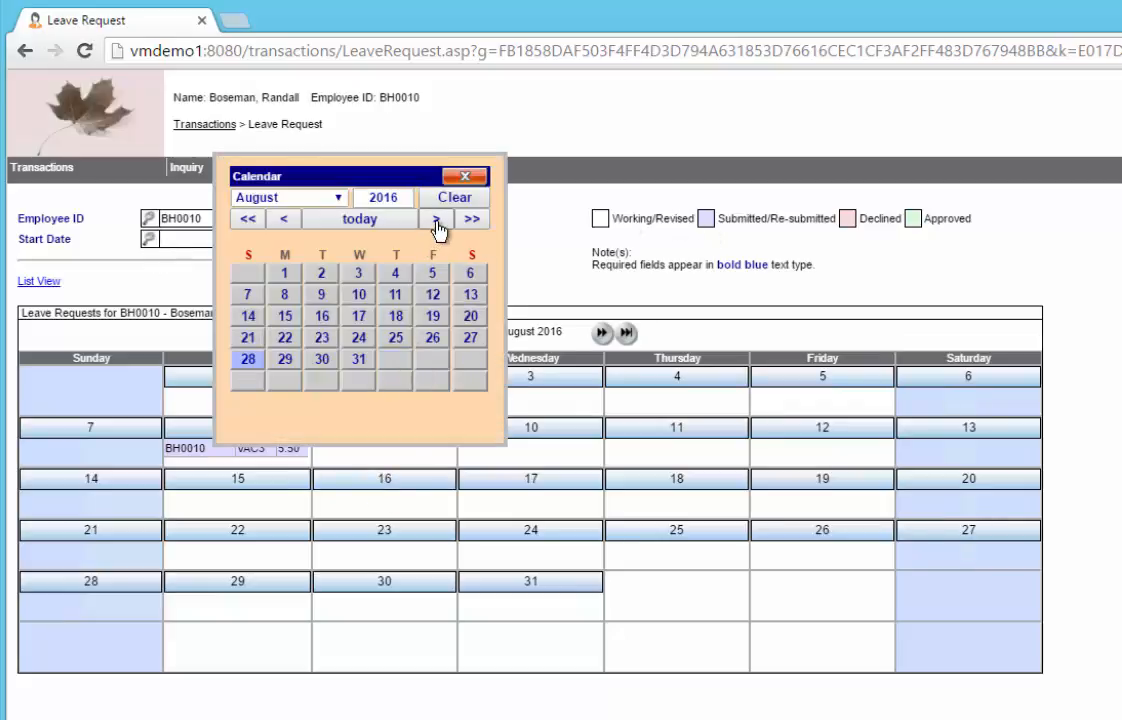
pyautogui.click(360, 338)
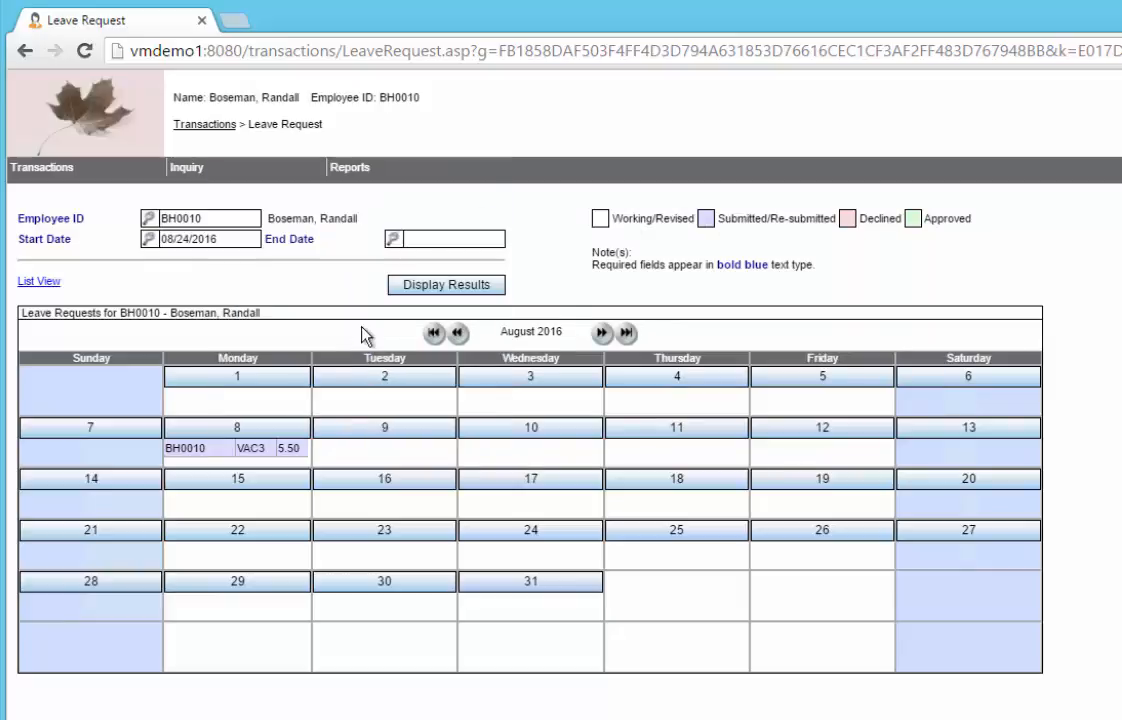
pyautogui.click(393, 243)
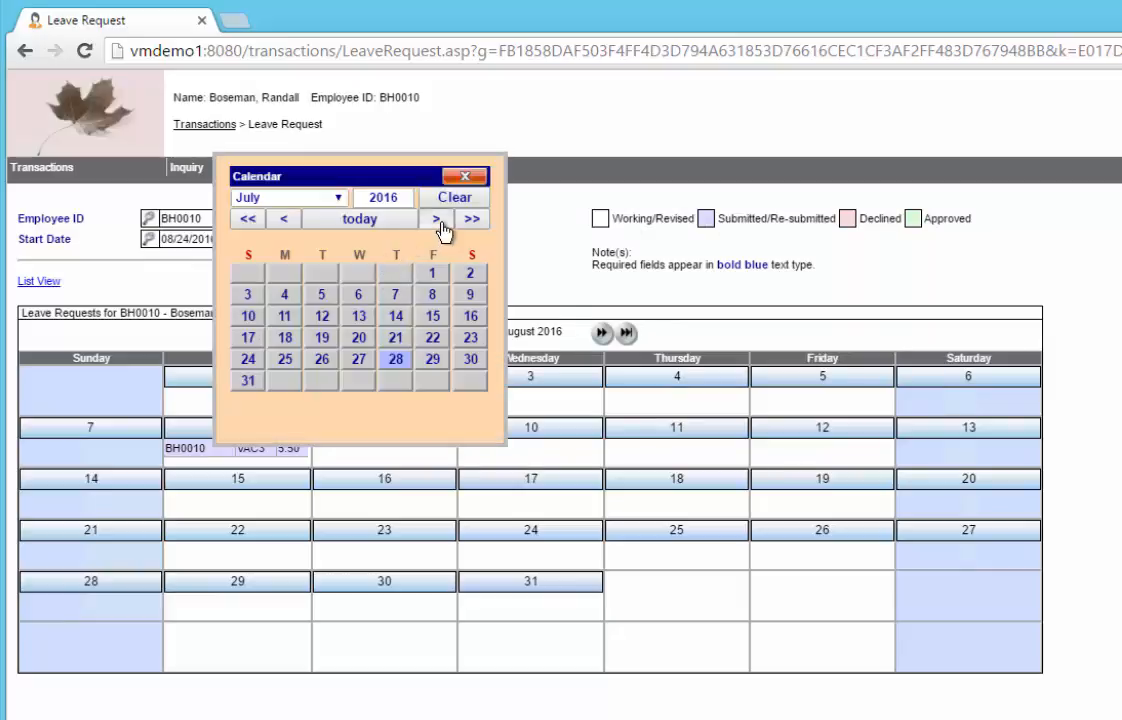
pyautogui.click(437, 219)
pyautogui.click(432, 338)
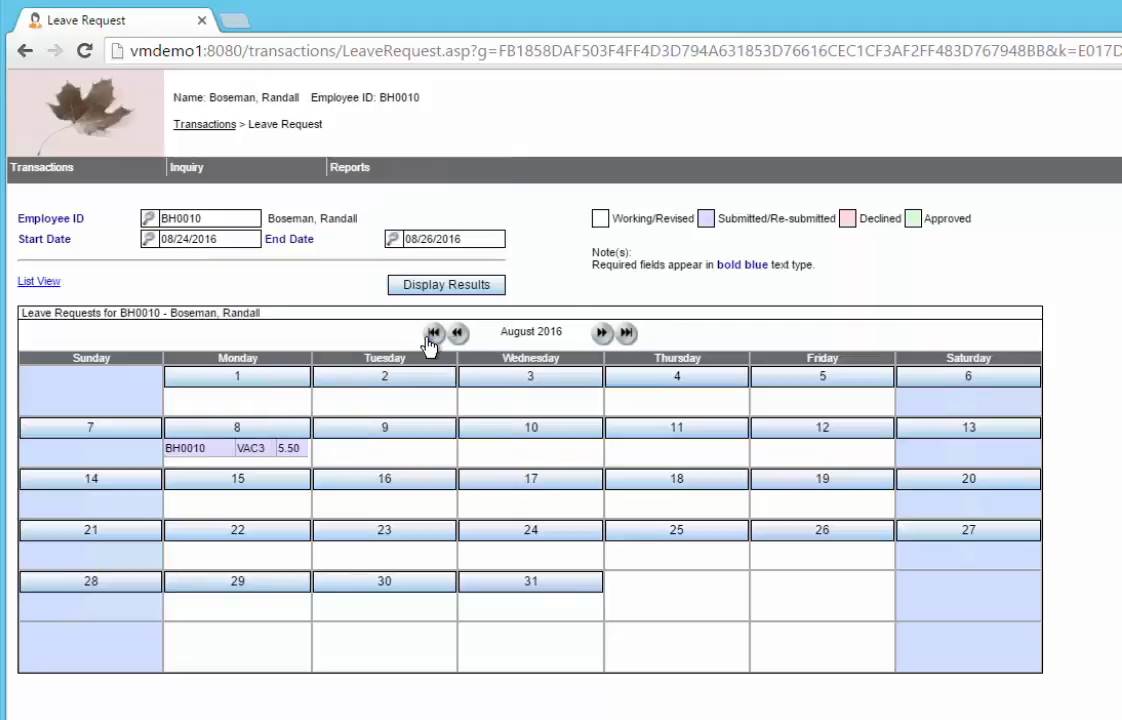
pyautogui.click(446, 288)
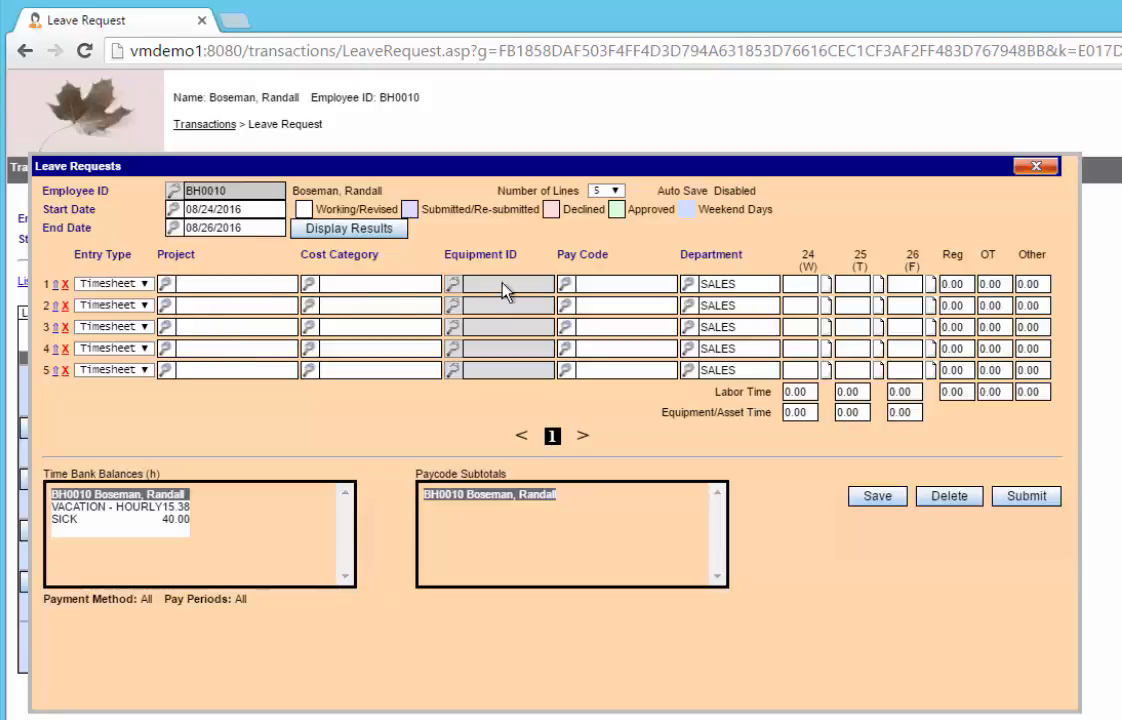
# Step: Set the pay code on line 1 to VAC3, Vacation for Accrued Hourly
pyautogui.click(567, 285)
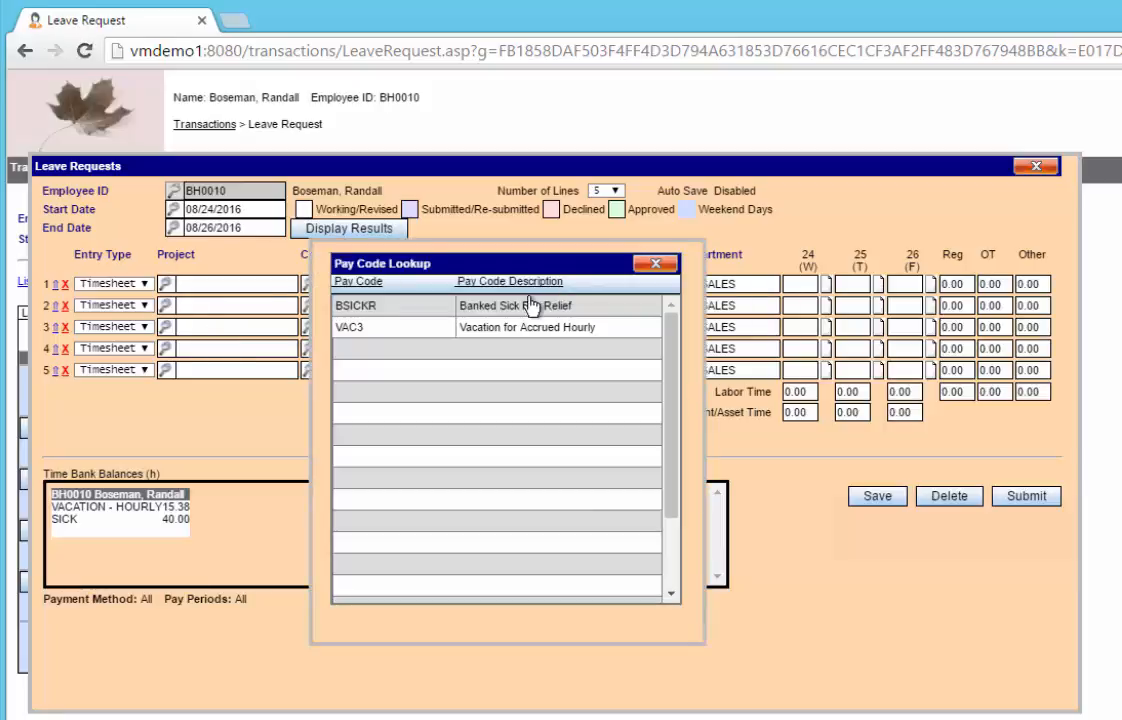
pyautogui.click(412, 328)
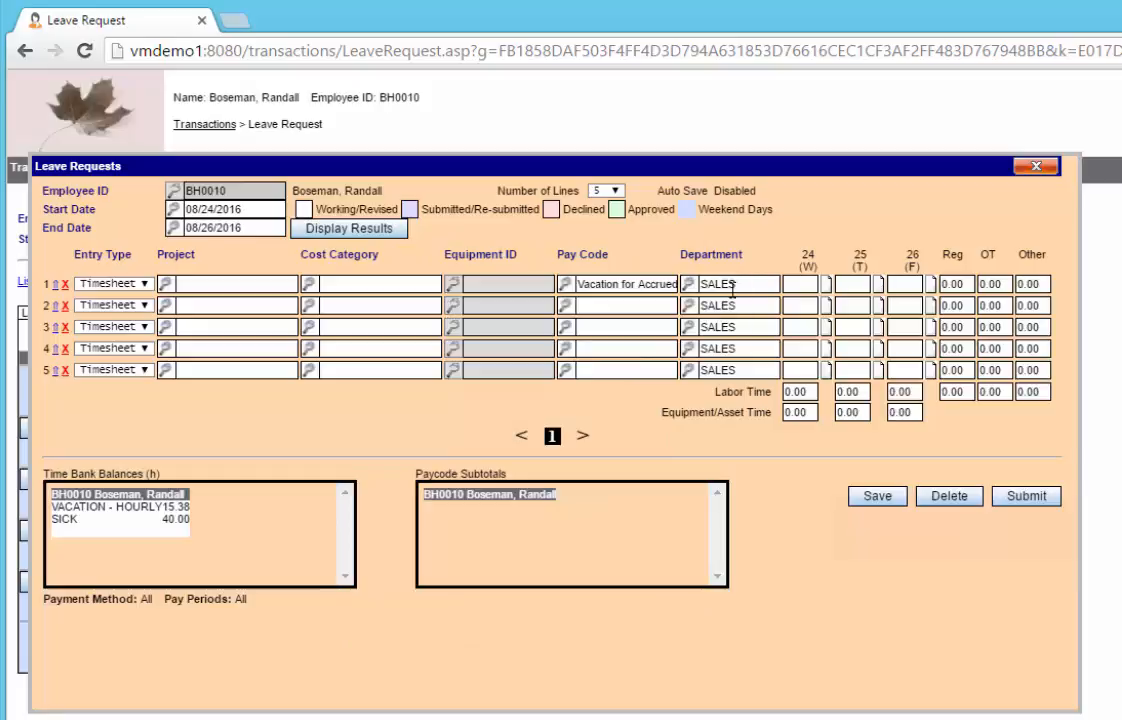
pyautogui.click(801, 286)
pyautogui.write('8.8')
pyautogui.press('Tab')
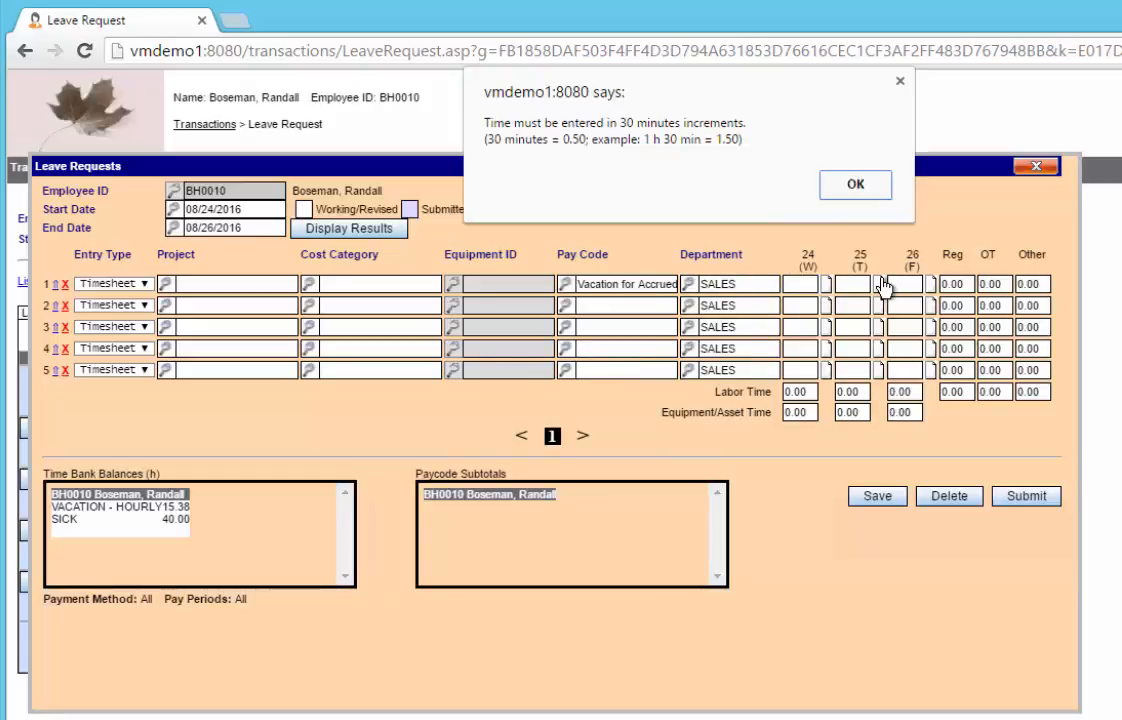
pyautogui.click(855, 184)
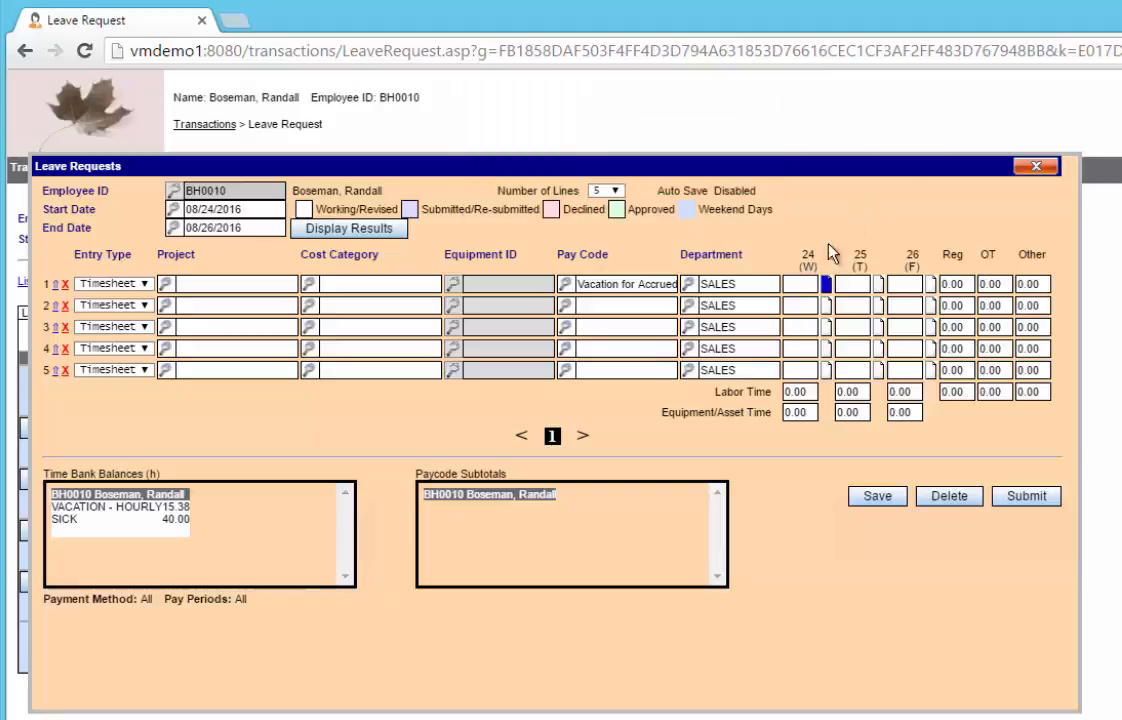
# Step: Enter 8.00 vacation hours on line 1 for each of August 24, 25 and 26
pyautogui.write('8.00')
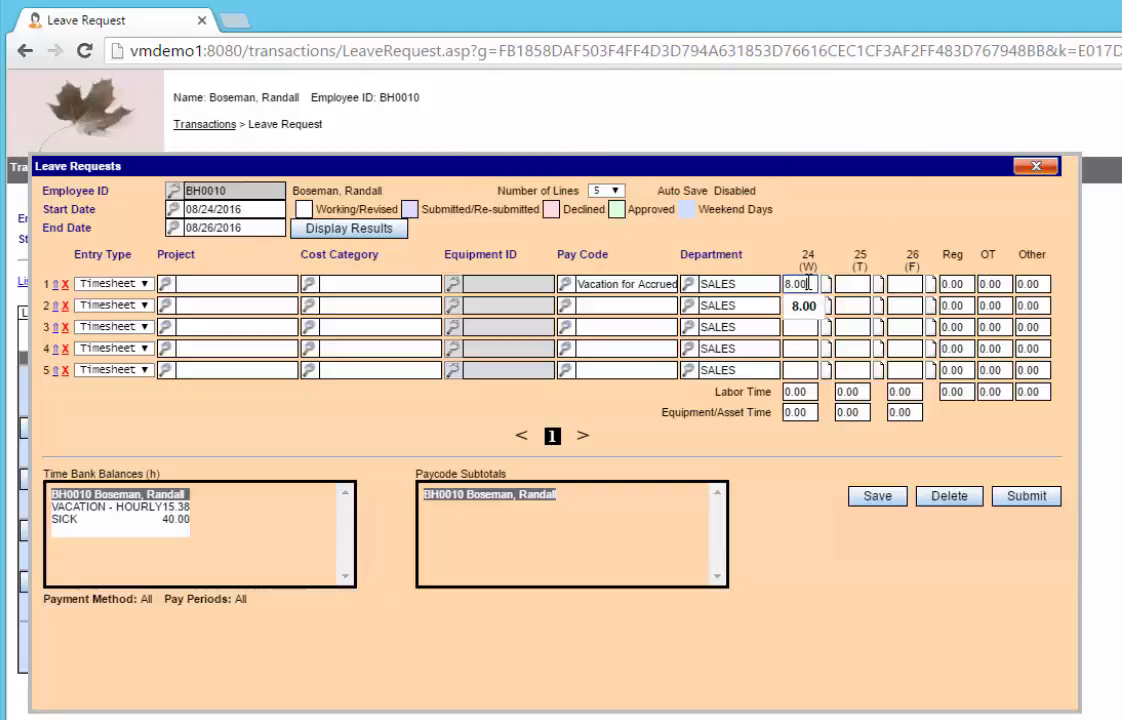
pyautogui.press('Tab')
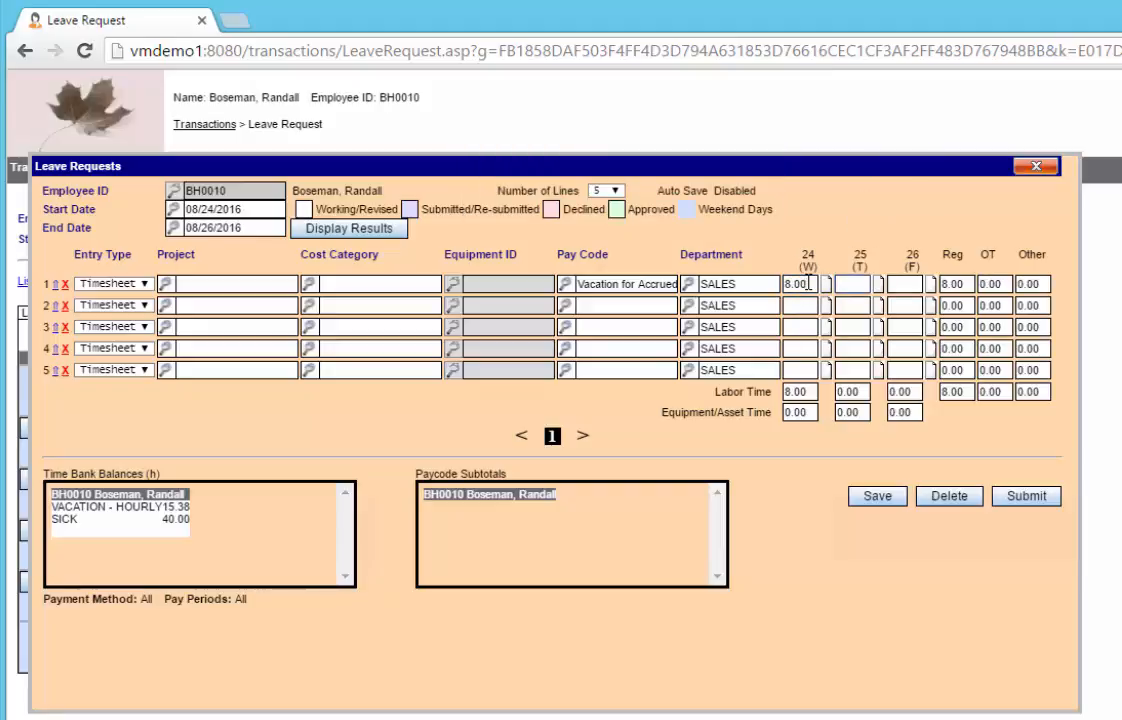
pyautogui.write('8.00')
pyautogui.press('Tab')
pyautogui.write('8')
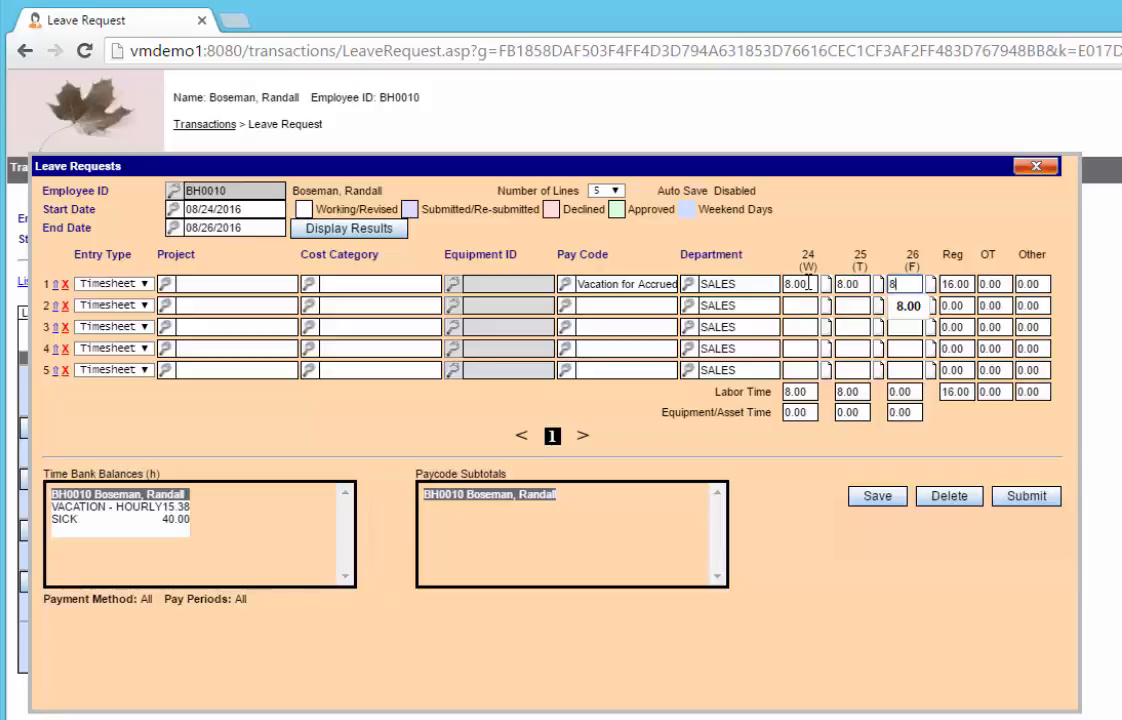
pyautogui.write('.00')
pyautogui.press('Tab')
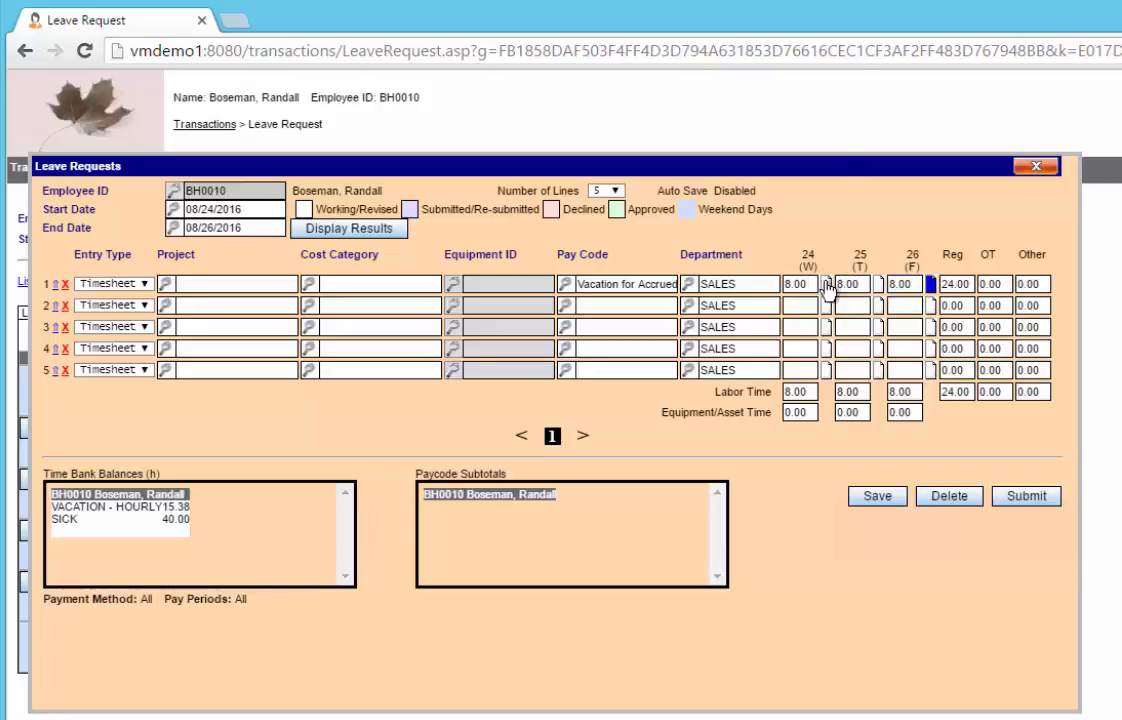
# Step: Add the note "Want a long weekend" to line 1's August 24 entry and save the leave request
pyautogui.click(826, 286)
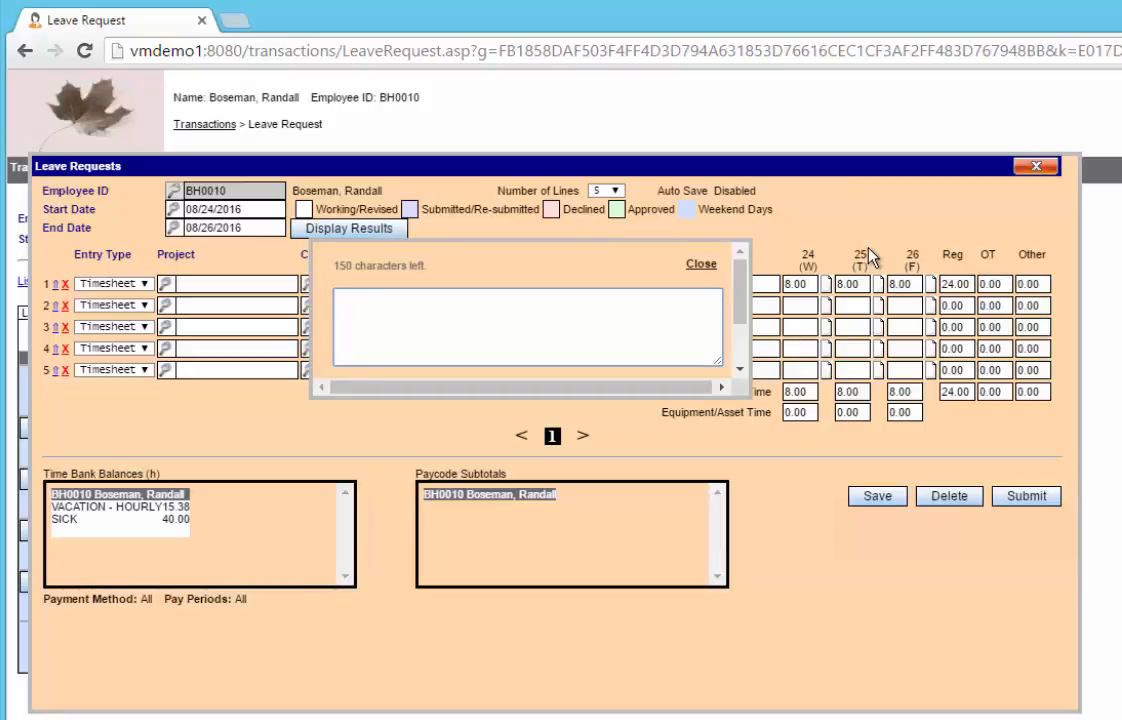
pyautogui.write('Want a long weekend')
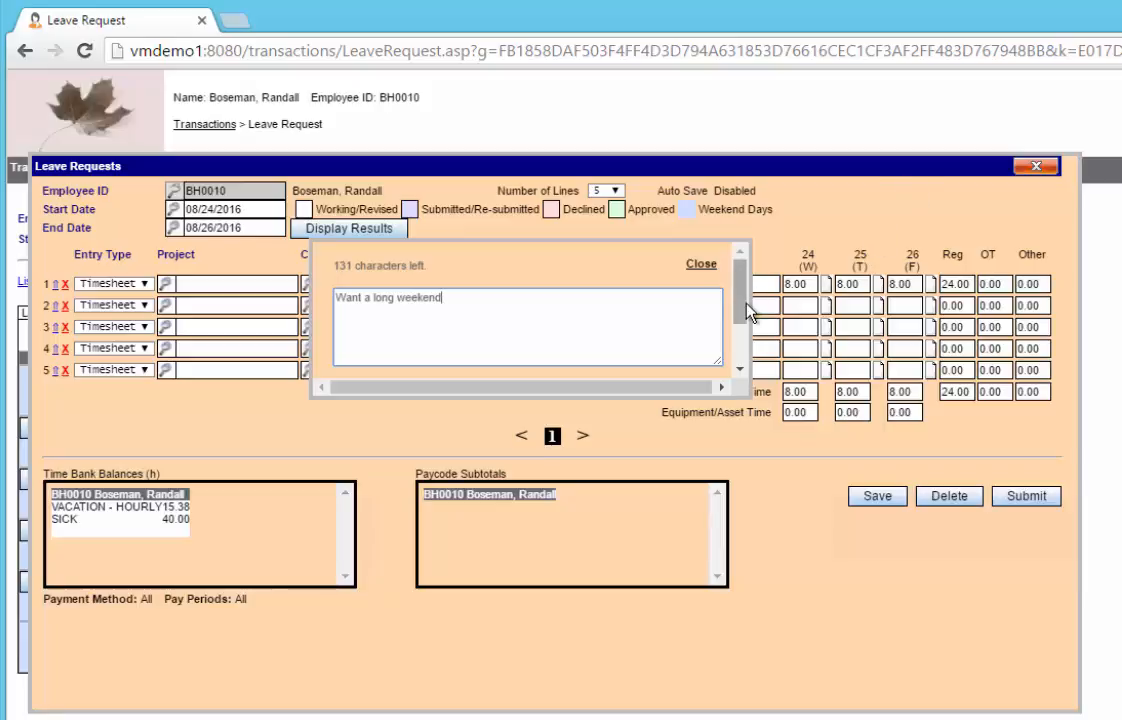
pyautogui.moveTo(742, 304); pyautogui.dragTo(738, 363)
pyautogui.click(636, 354)
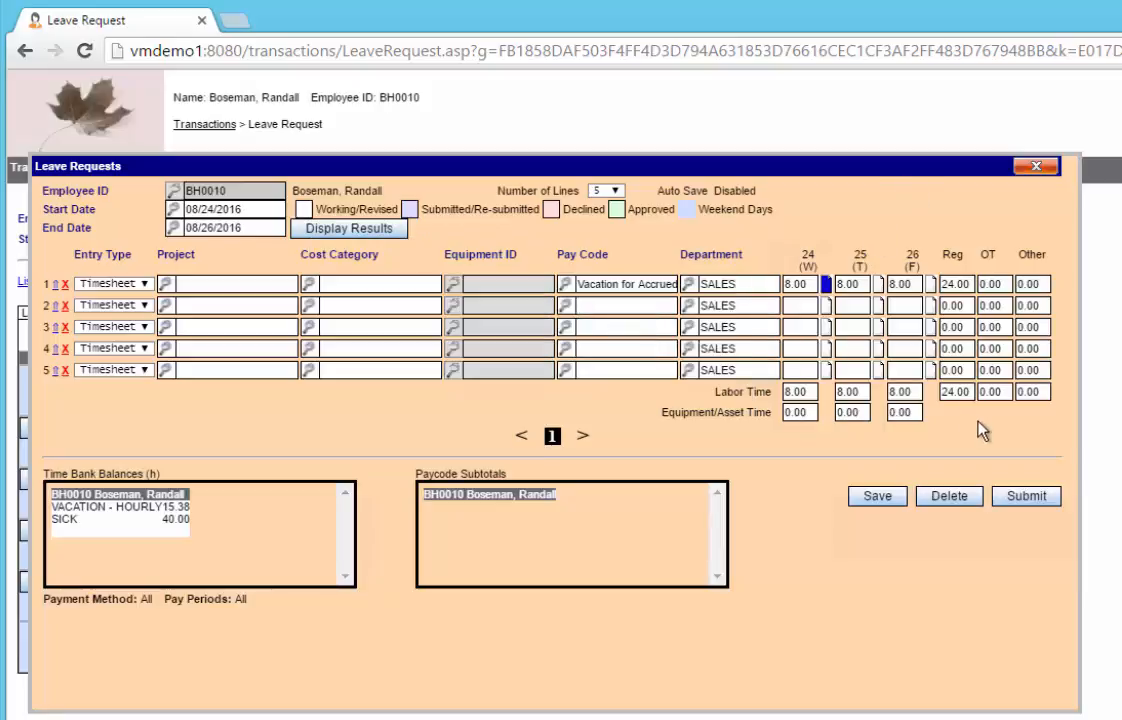
pyautogui.click(885, 500)
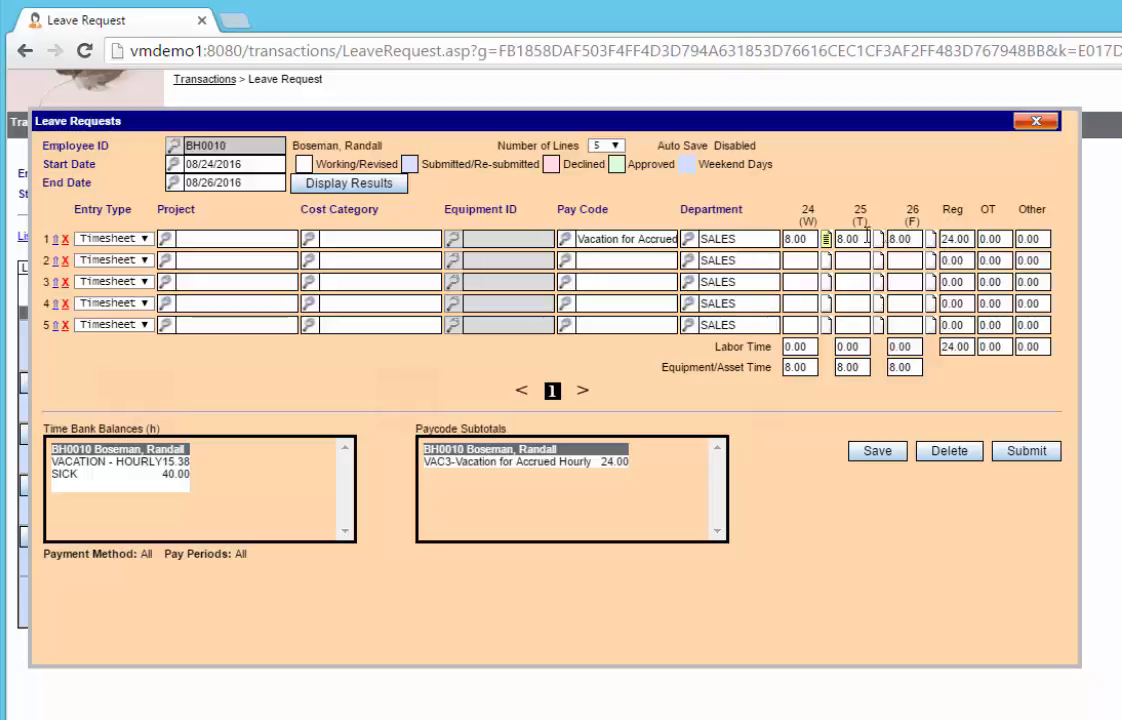
# Step: Set the vacation hours on line 1 for August 26 to 4.00
pyautogui.press('Tab')
pyautogui.write('4.00')
pyautogui.press('Tab')
# Step: Add 4.00 hours of Banked Sick Pay Relief (BSICKR) on line 2 for August 26 and save the request
pyautogui.click(565, 260)
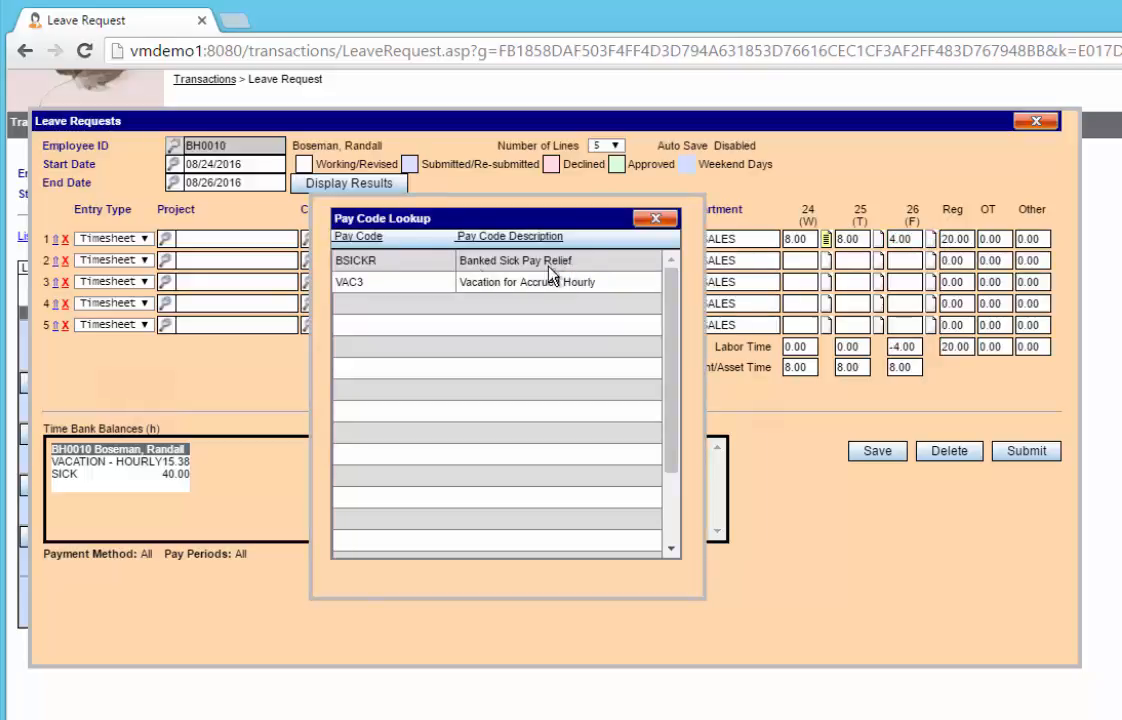
pyautogui.click(432, 262)
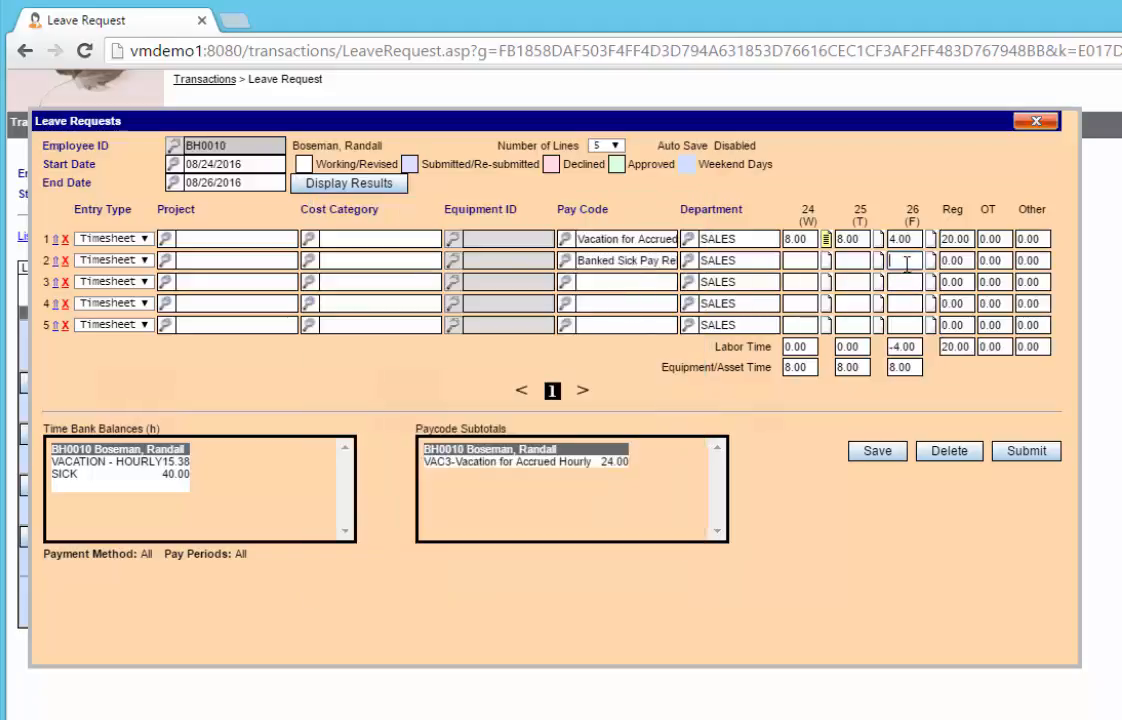
pyautogui.click(906, 263)
pyautogui.write('4')
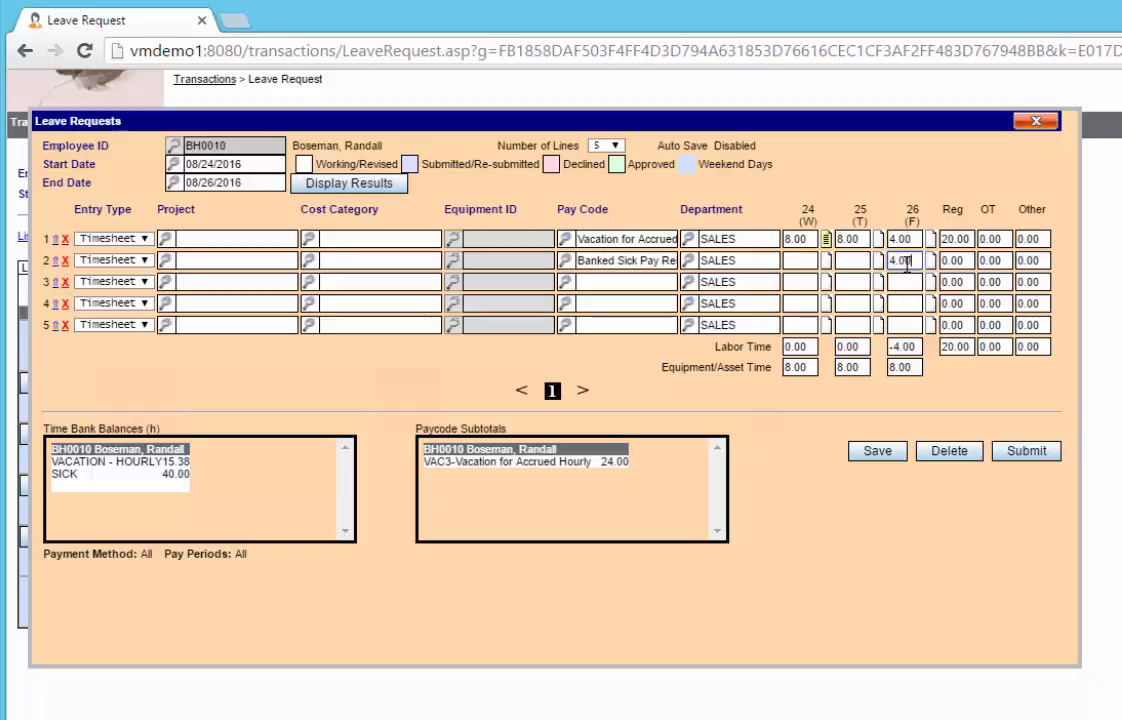
pyautogui.press('Tab')
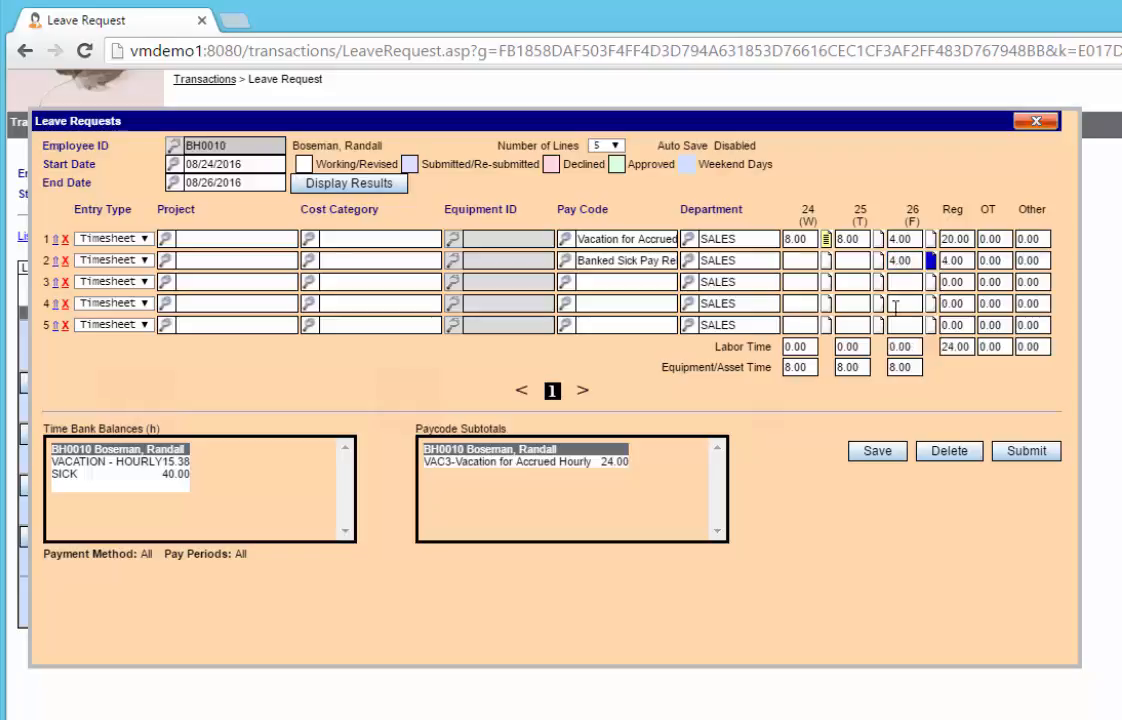
pyautogui.click(878, 452)
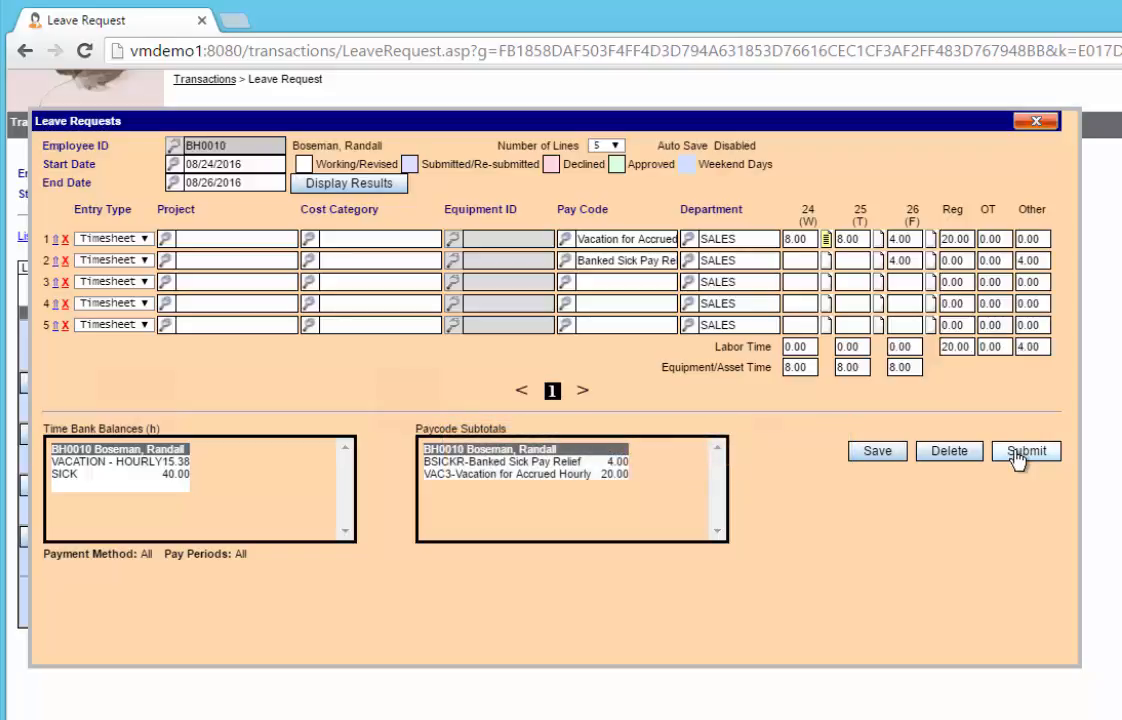
# Step: Submit the leave request, accepting the vacation time bank overdraw, and close the request window
pyautogui.click(1018, 453)
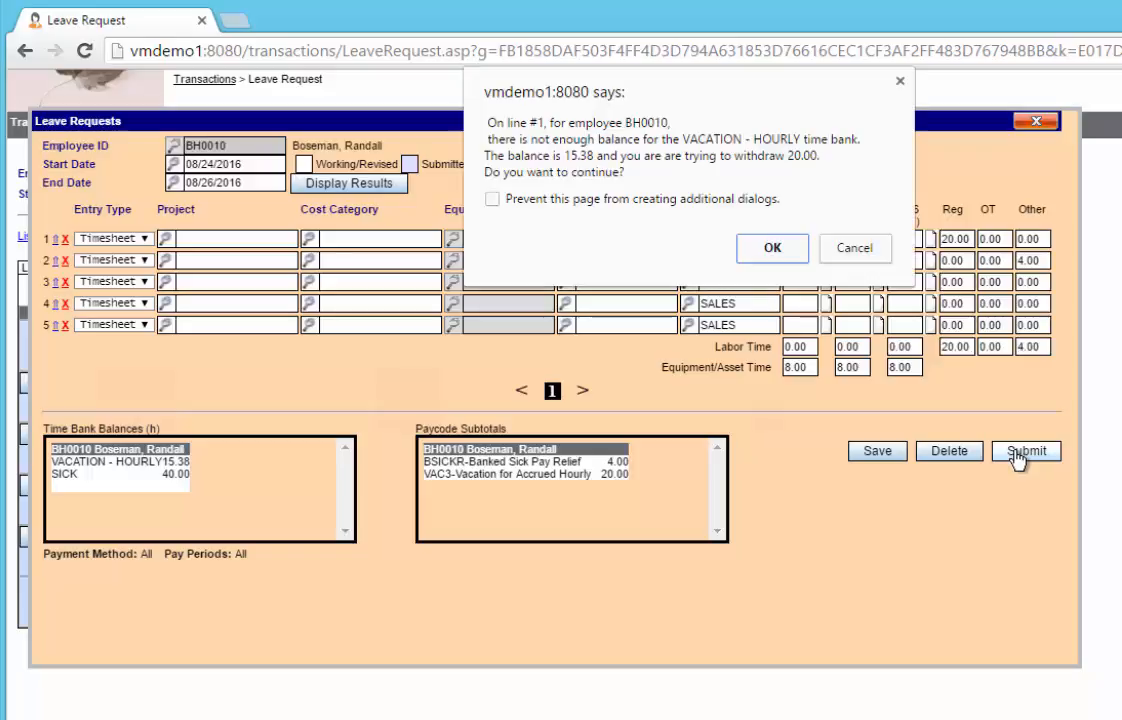
pyautogui.click(788, 257)
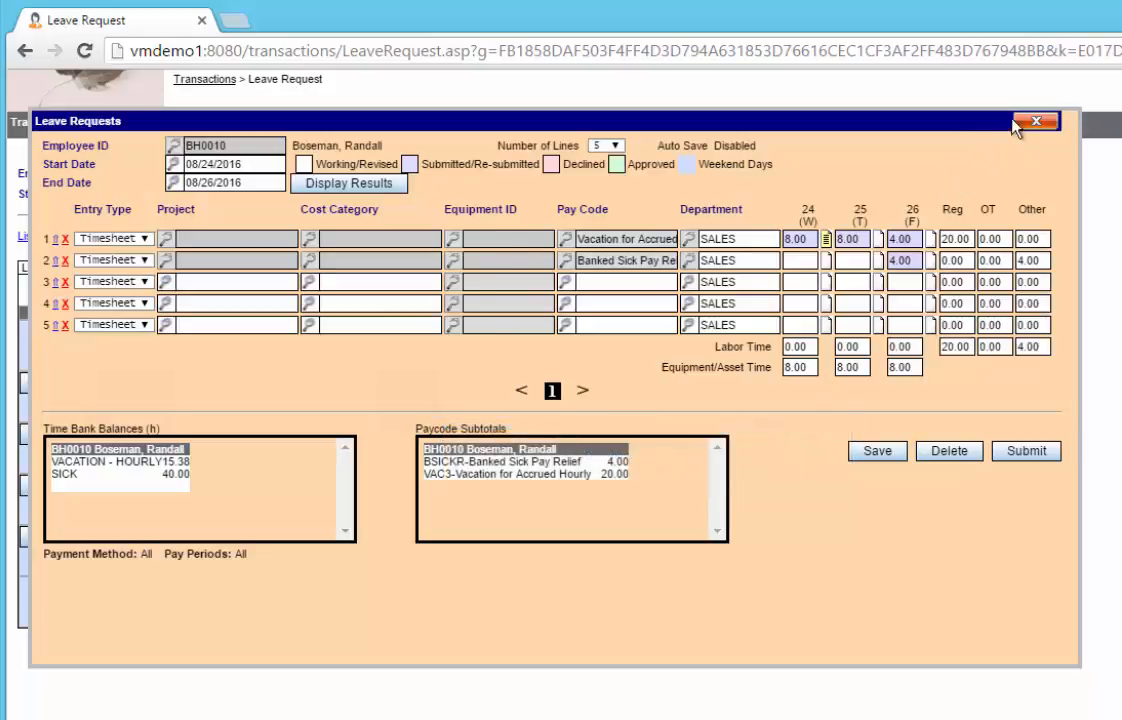
pyautogui.click(1036, 122)
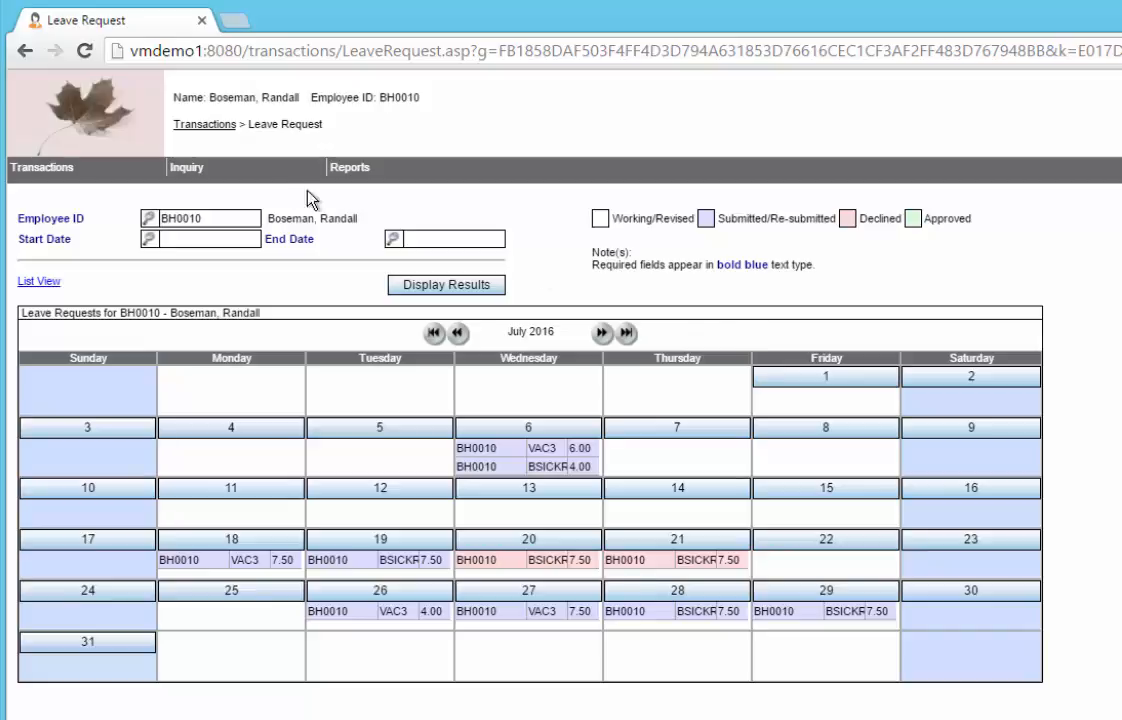
# Step: Leave the employee's session and return to the login page
pyautogui.click(80, 133)
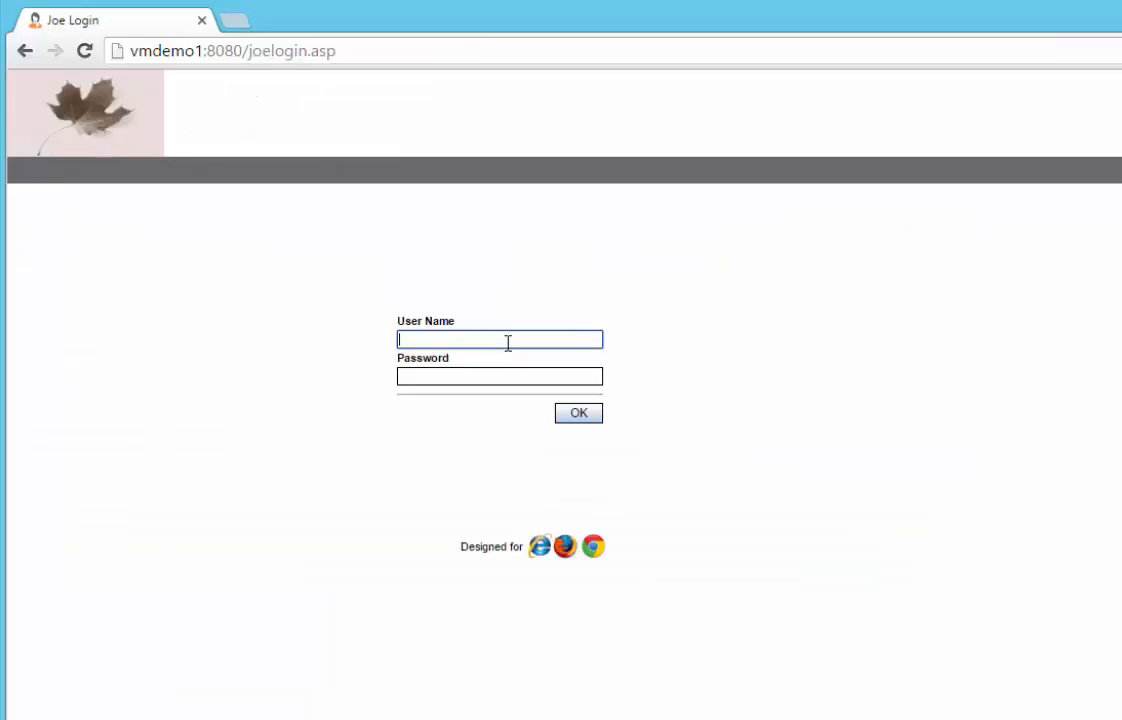